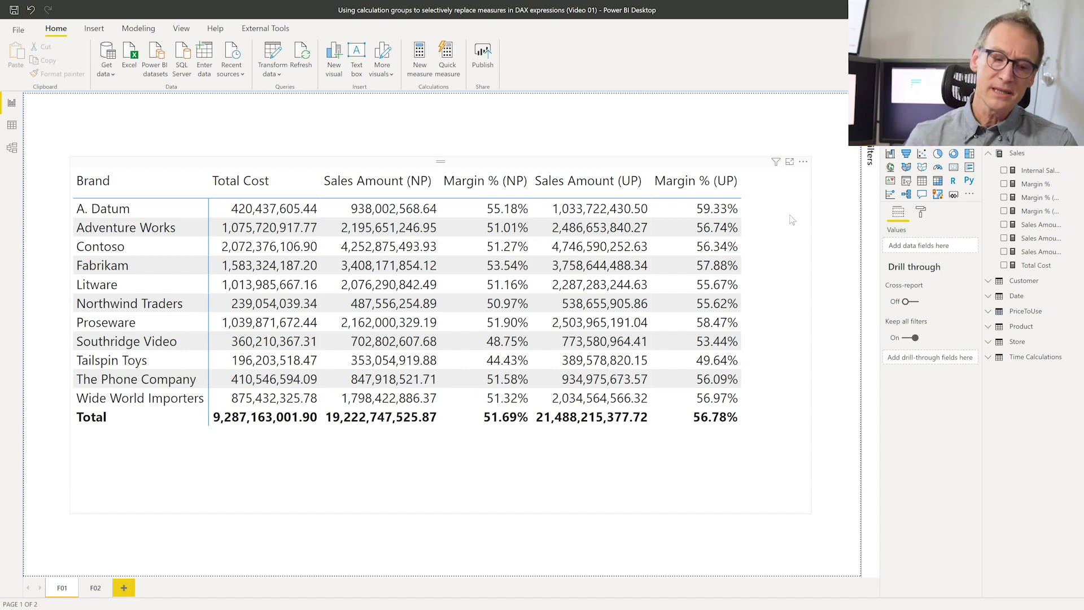
- Switch to report page F02, with its PriceToUse slicer and Brand table of Sales Amount, Total Cost, Margin %
click(94, 589)
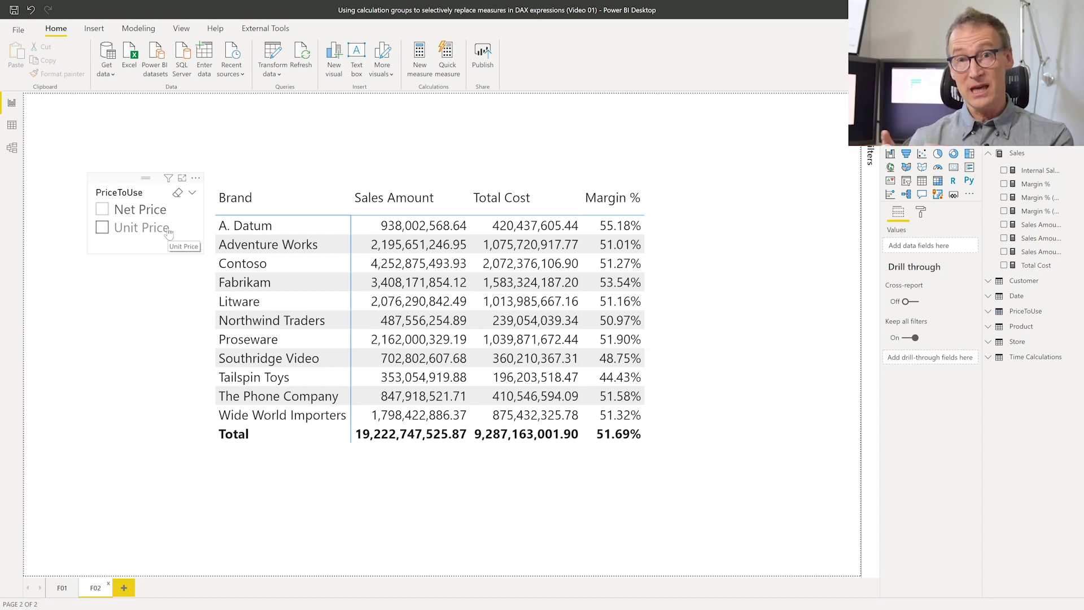
- Try Net Price, then Unit Price in the PriceToUse slicer, then switch to the Video 02 Power BI window
click(144, 212)
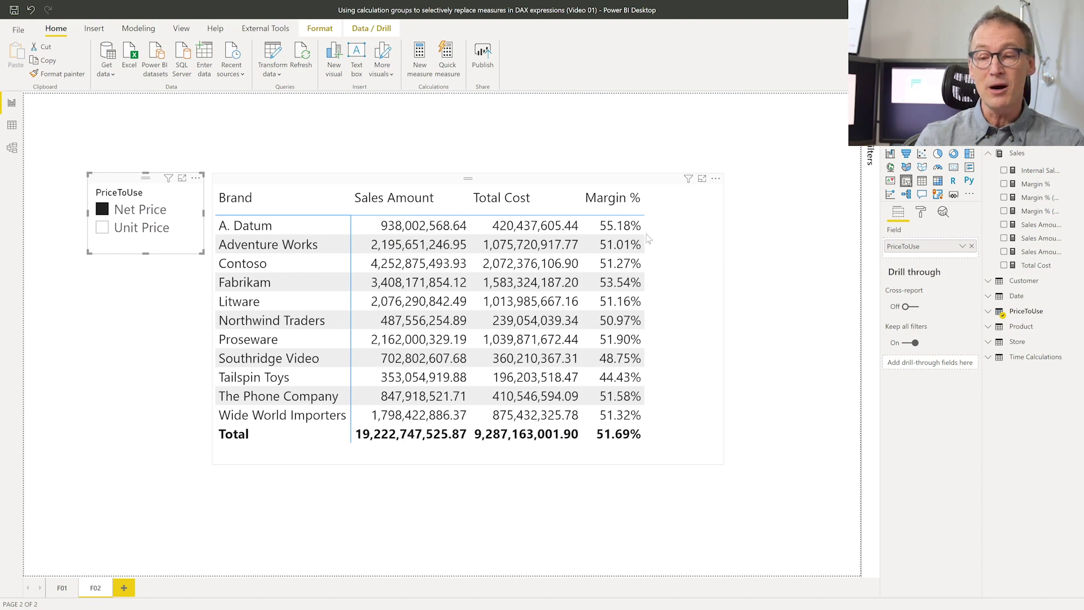
click(142, 228)
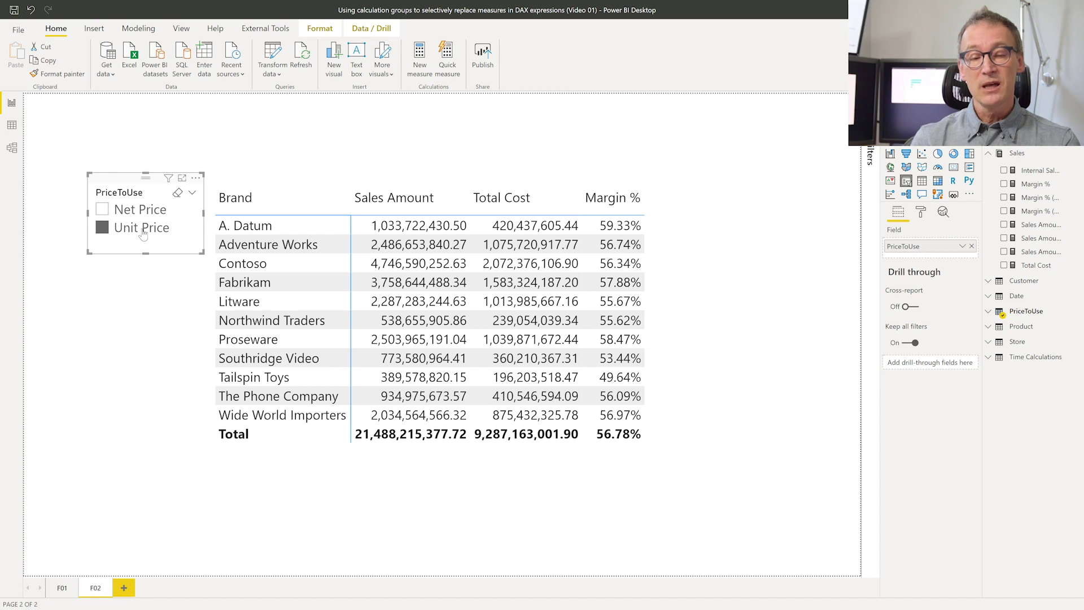
key(alt+Tab)
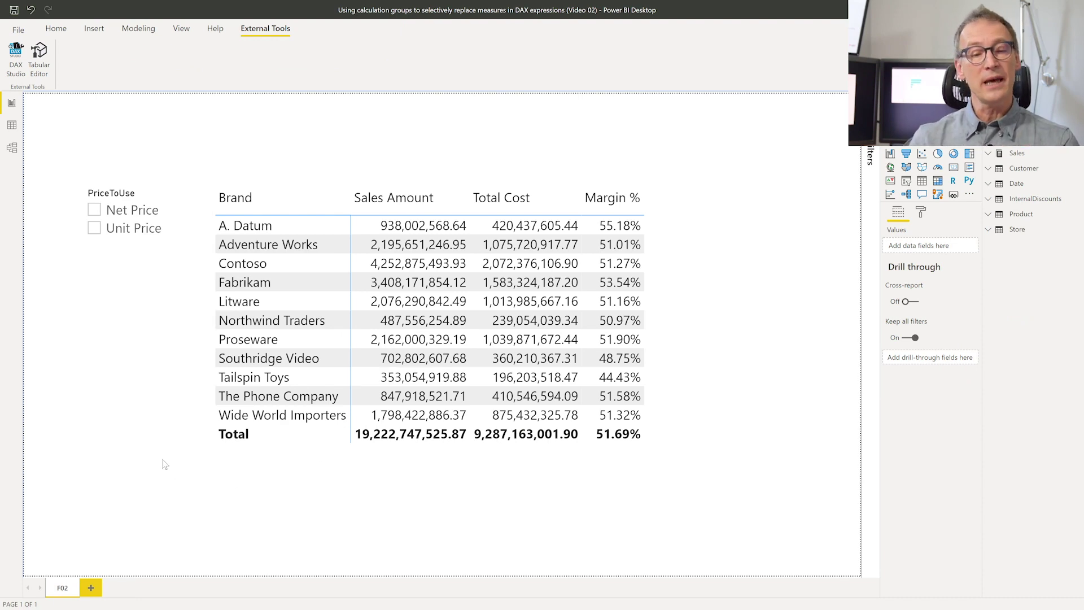
- Open the model in Tabular Editor and expand the PriceToUse calculation items
click(144, 186)
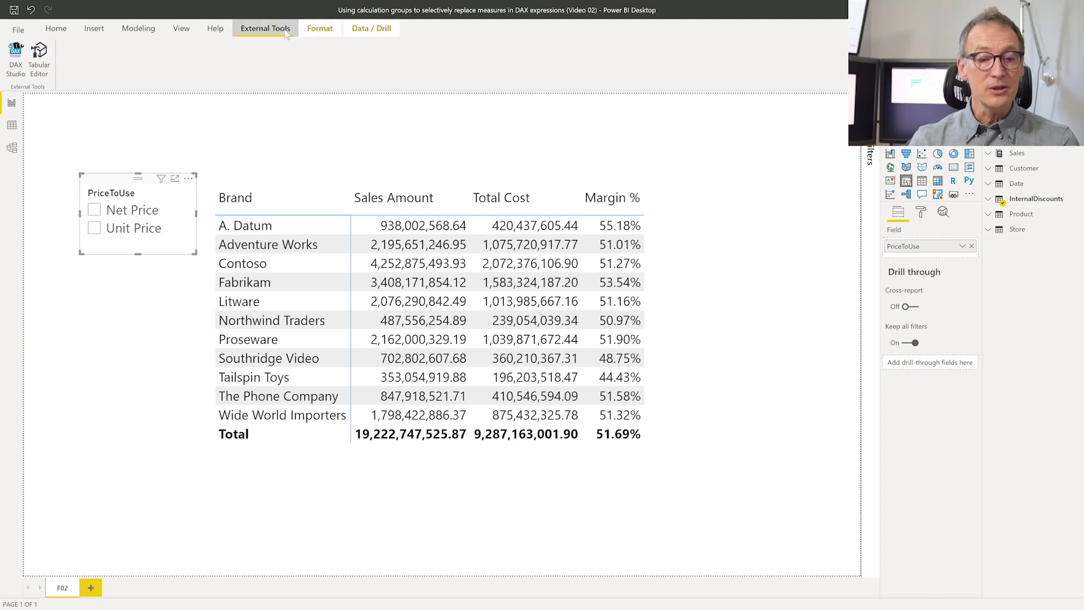
click(43, 60)
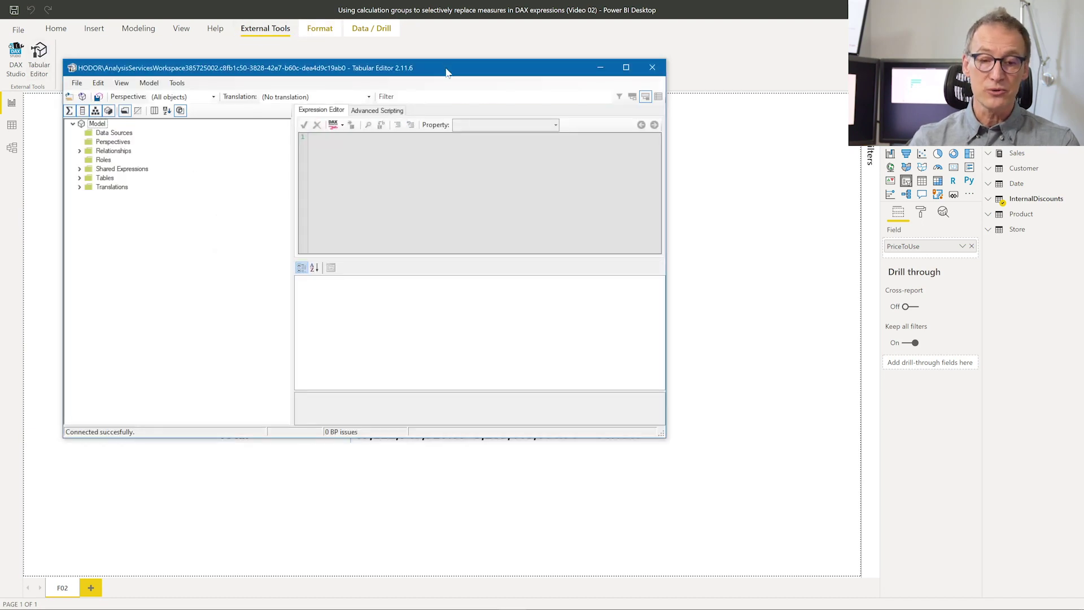
click(80, 178)
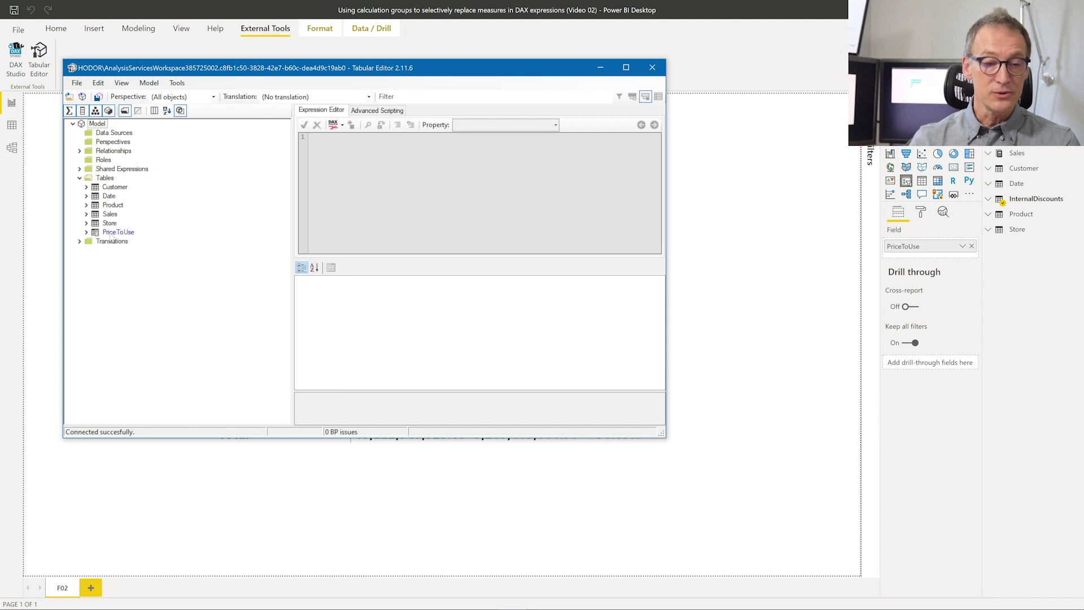
click(118, 232)
drag(659, 435, 759, 506)
click(87, 232)
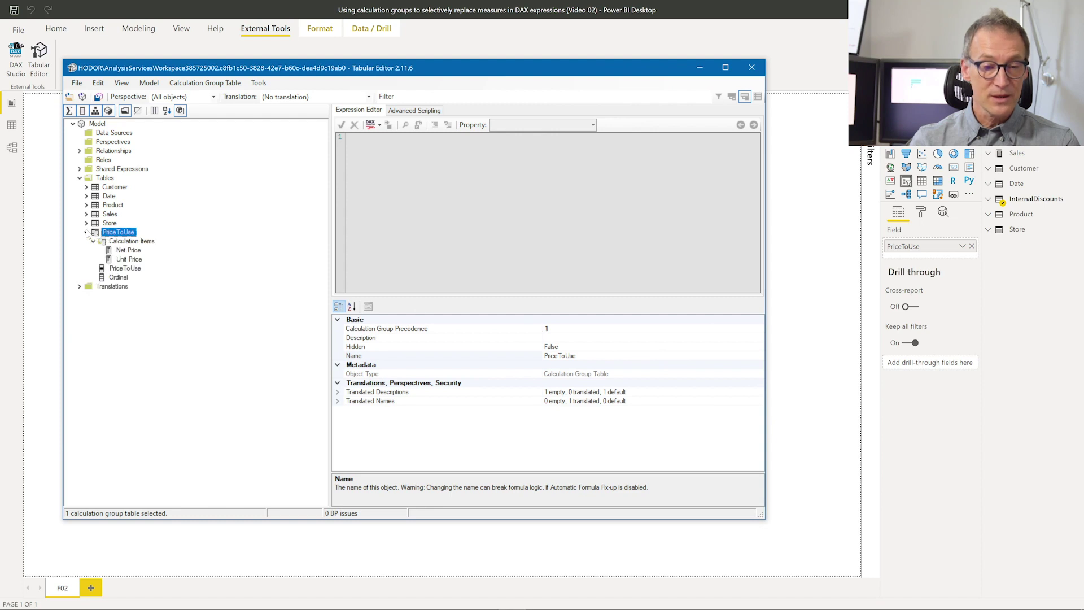
- Review the Net Price and Unit Price SUMX expressions, then apply Net Price in the report slicer
click(128, 250)
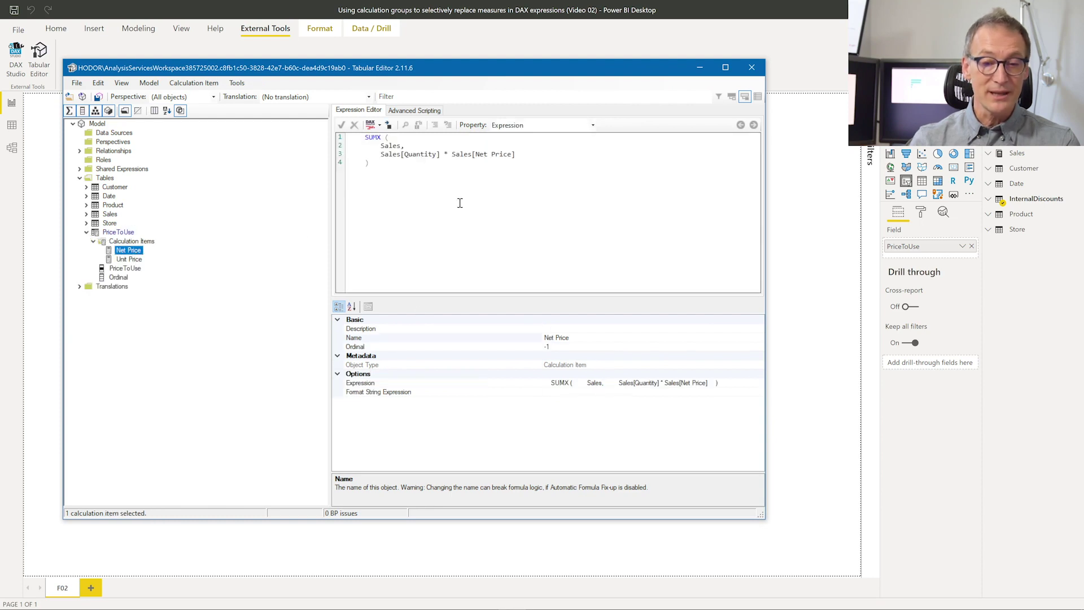
scroll(460, 203, up, 5)
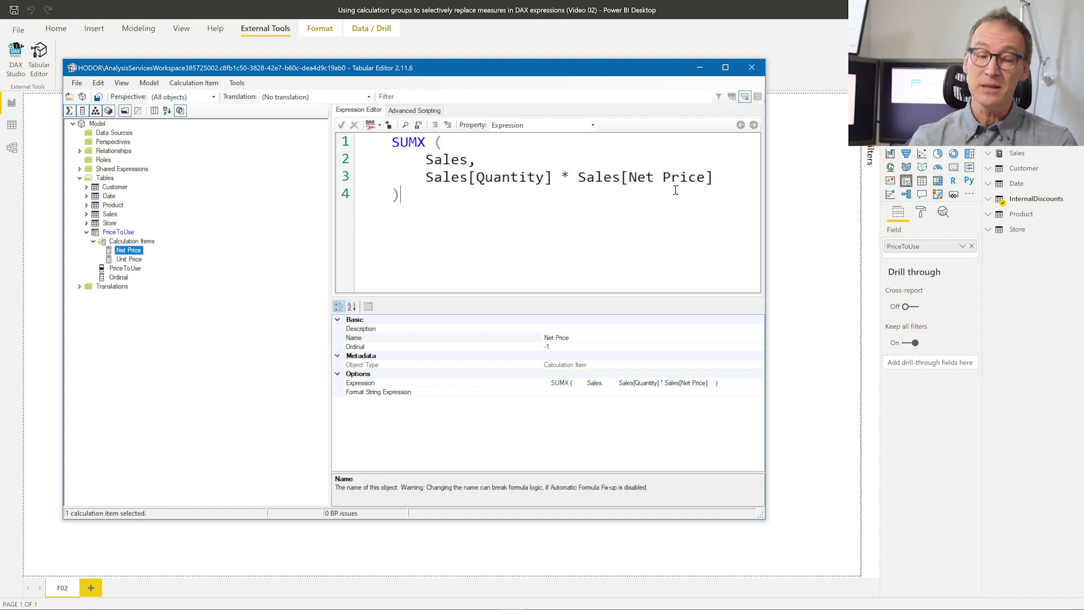
click(141, 261)
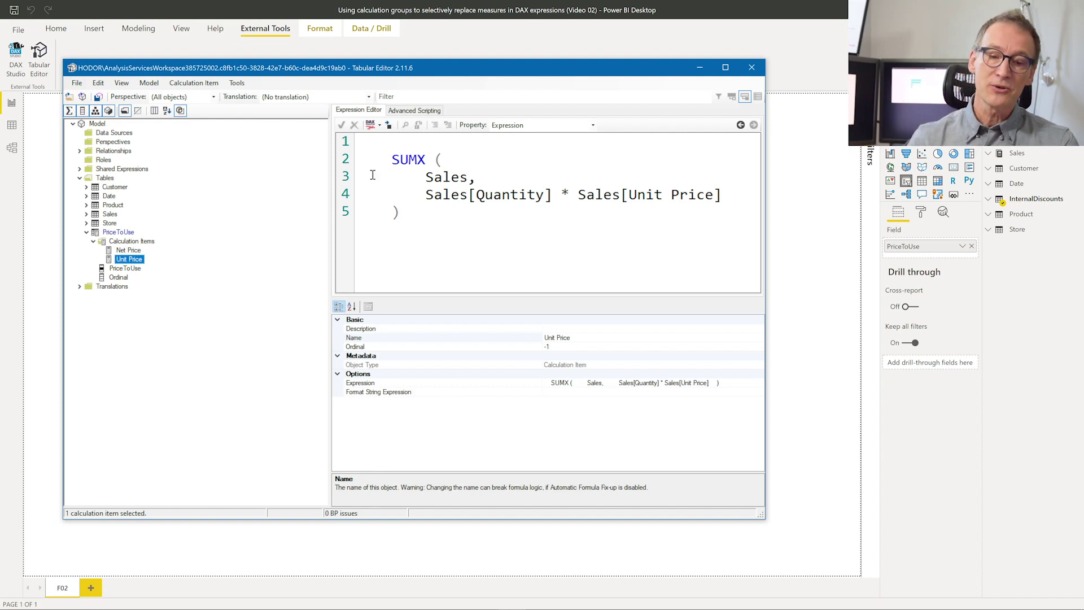
click(598, 36)
click(134, 210)
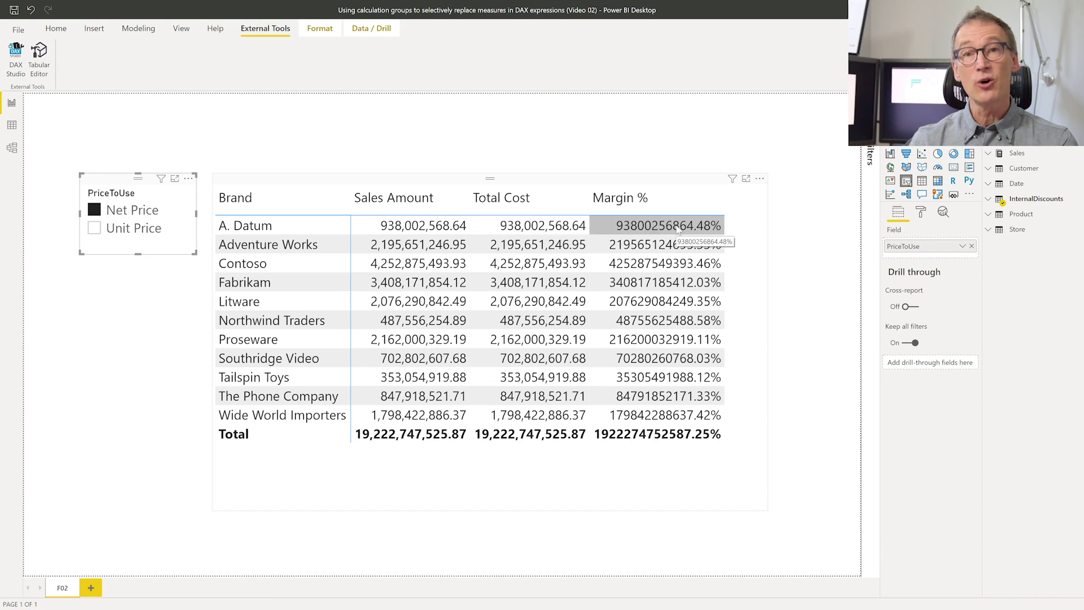
- Select Unit Price so Sales Amount and Total Cost both read 21,488,215,377.72, then return to Tabular Editor
click(128, 237)
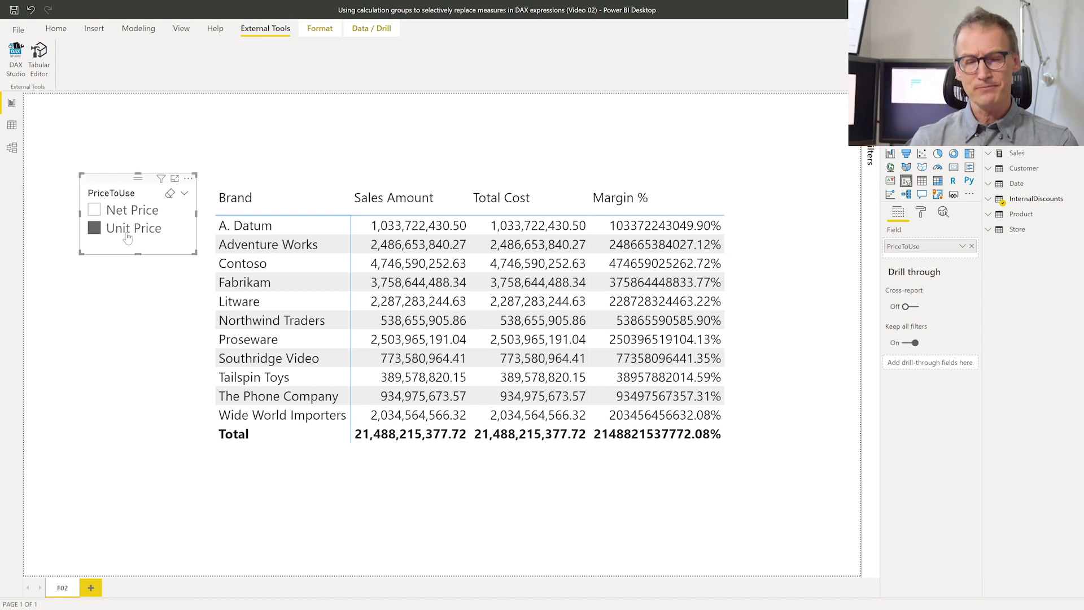
key(alt+Tab)
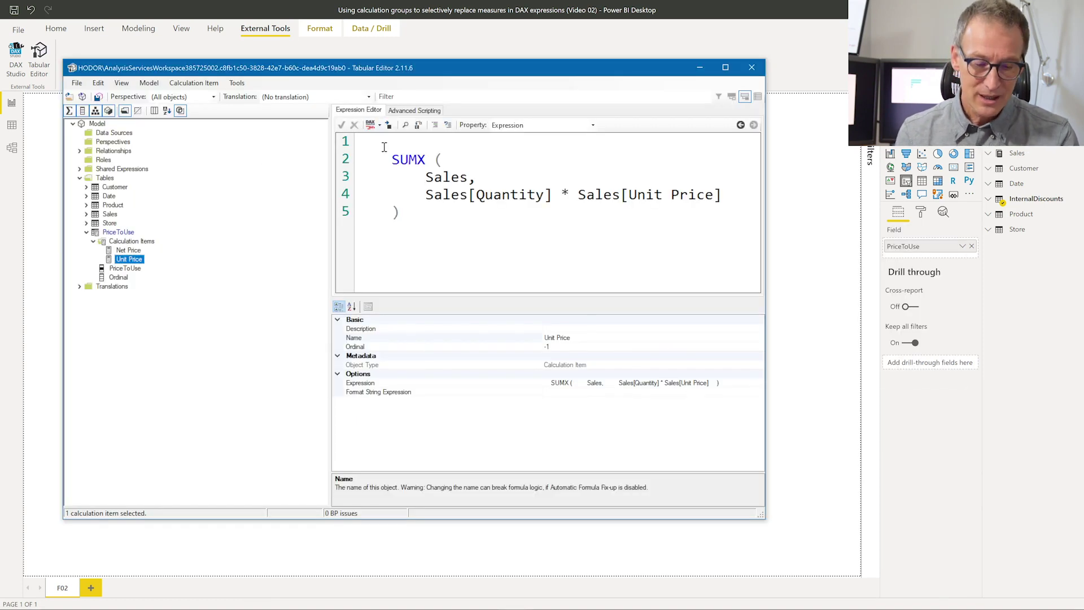
- Write the IF( ISSELECTEDMEASURE( [Sales Amount] ), …, SELECTEDMEASURE() ) expression and select it
text(IF ()
key(Return)
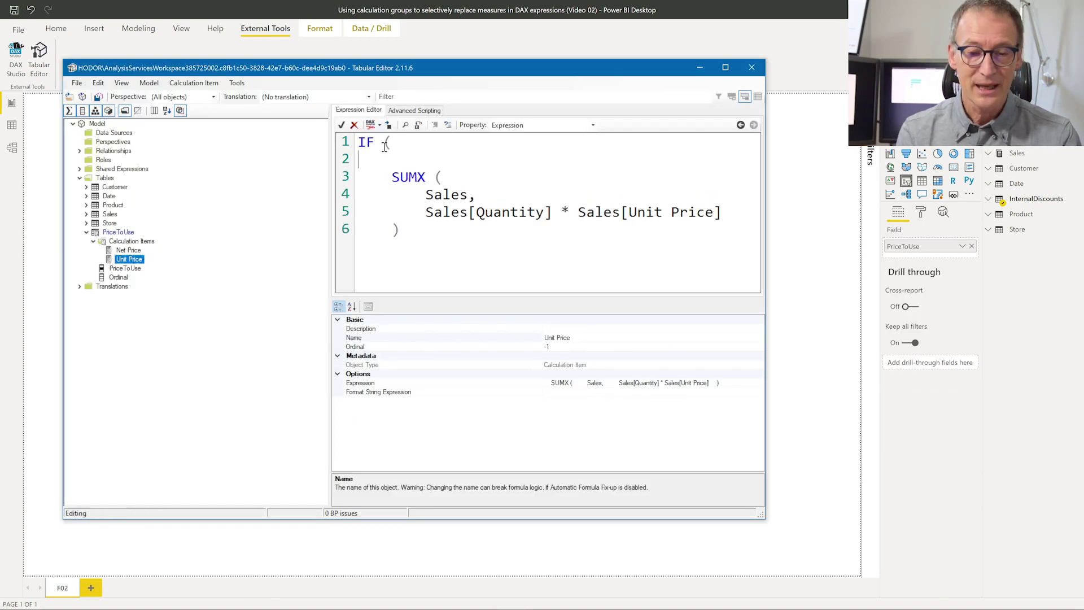
text(ISSE)
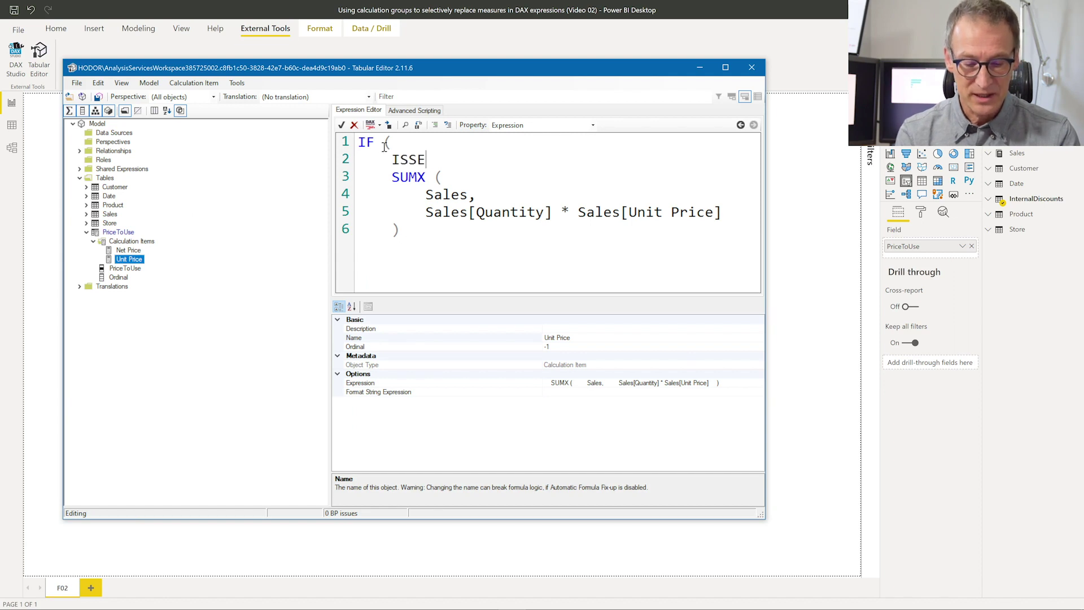
text(LECTEDMEASUR)
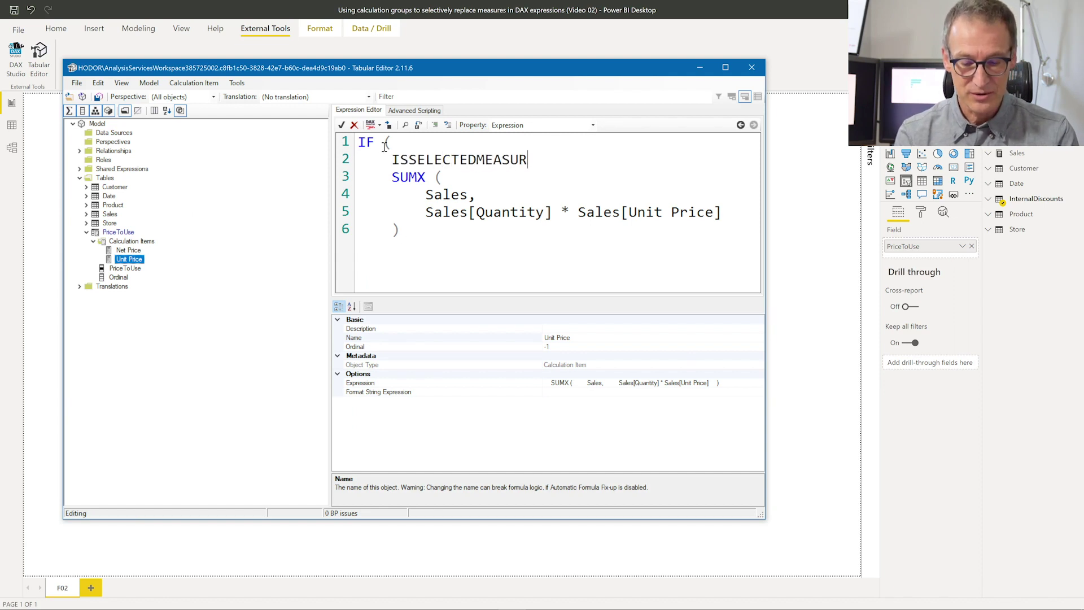
text(E ( [Sal)
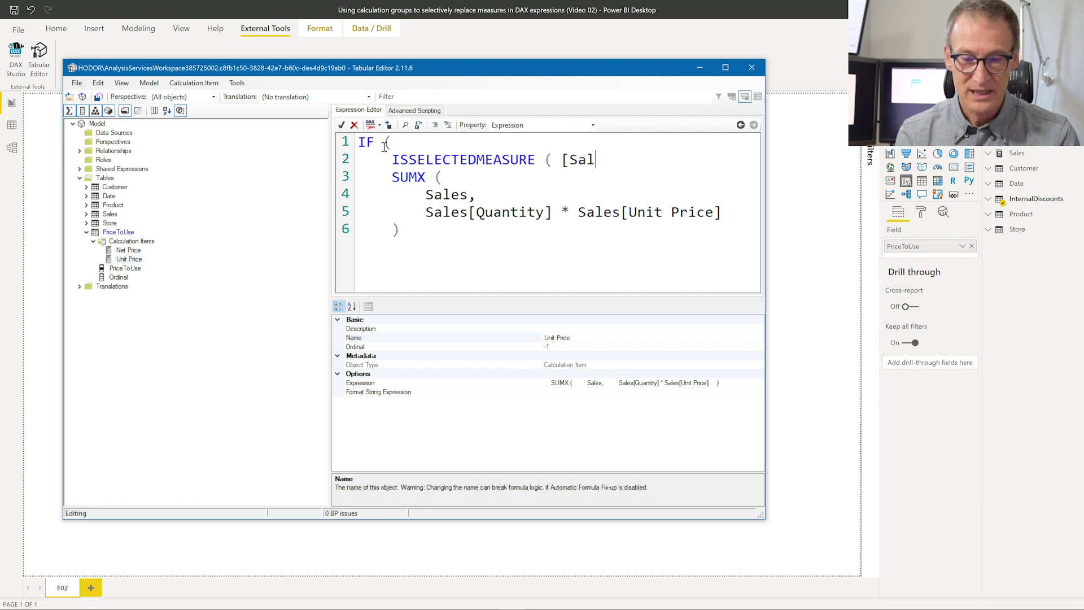
text(es Amount] ),)
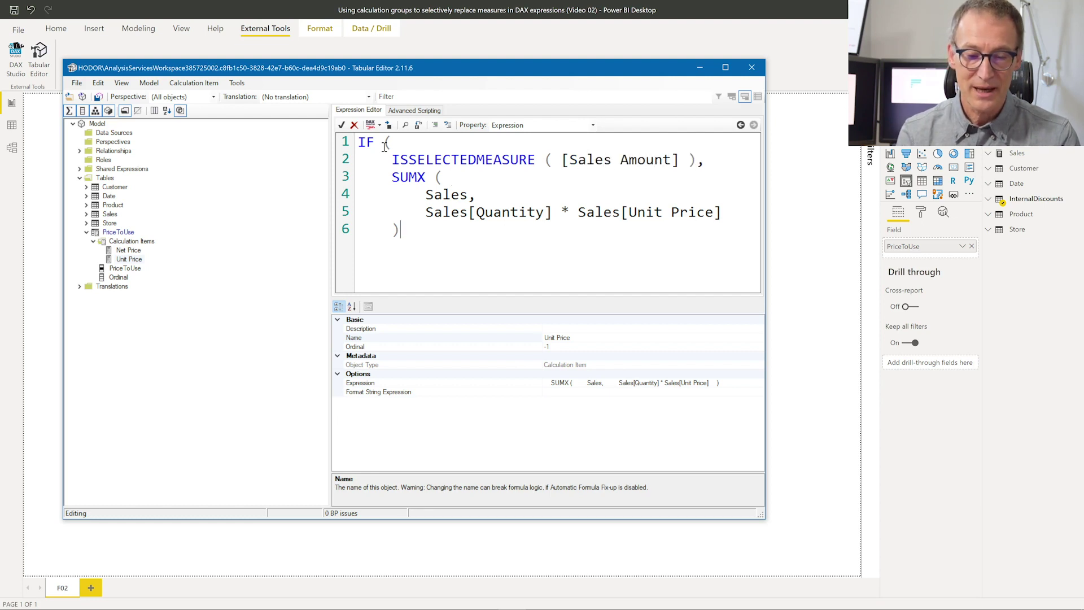
key(Return)
text(SELECTEDMEASURE ())
key(Return)
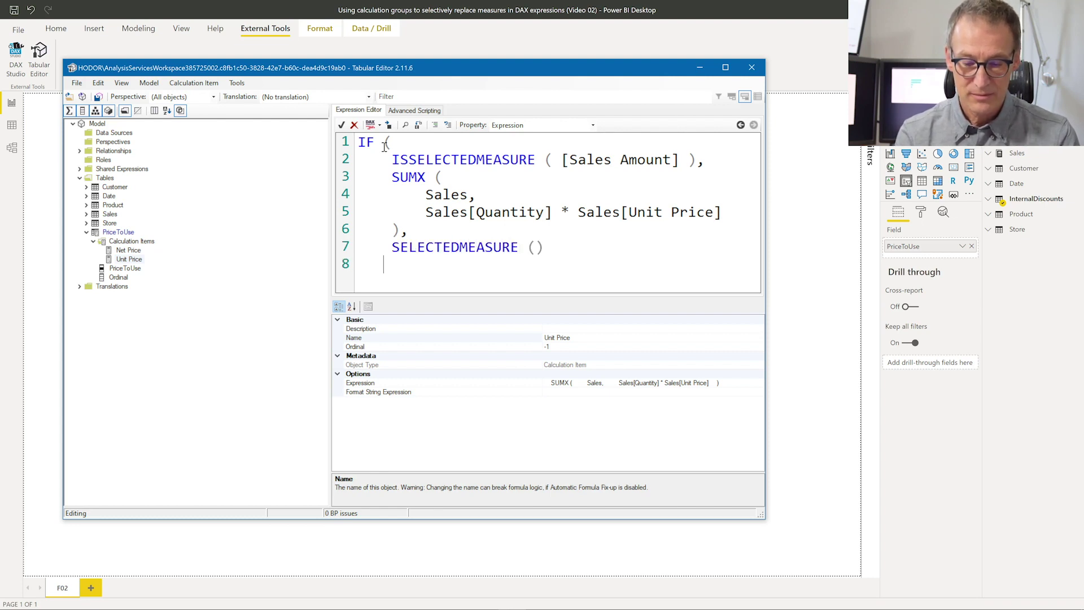
key(BackSpace)
key(BackSpace)
key(BackSpace)
text())
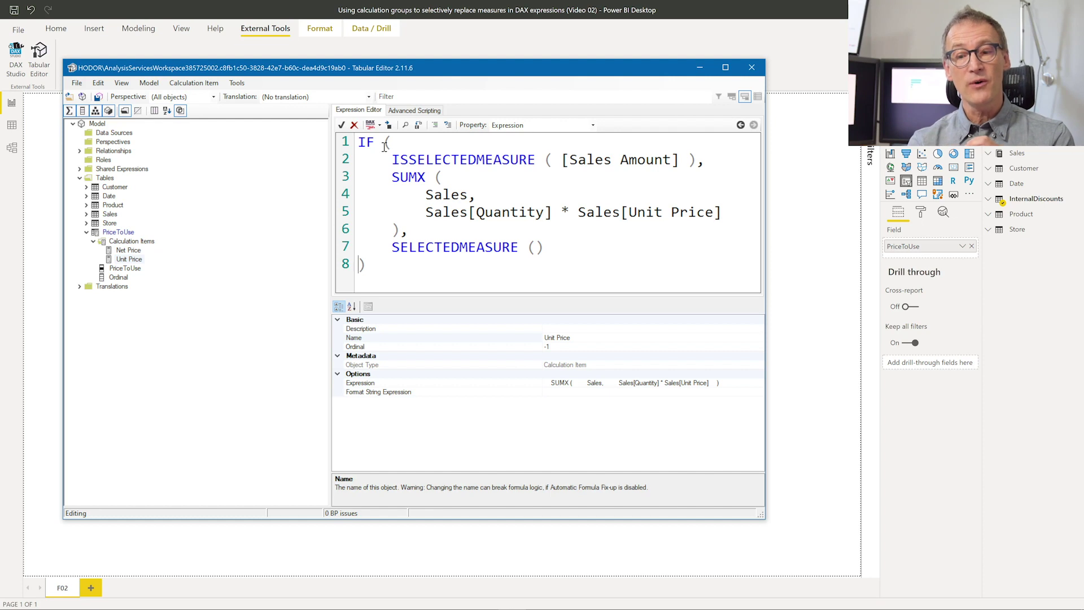
key(ctrl+a)
key(ctrl+c)
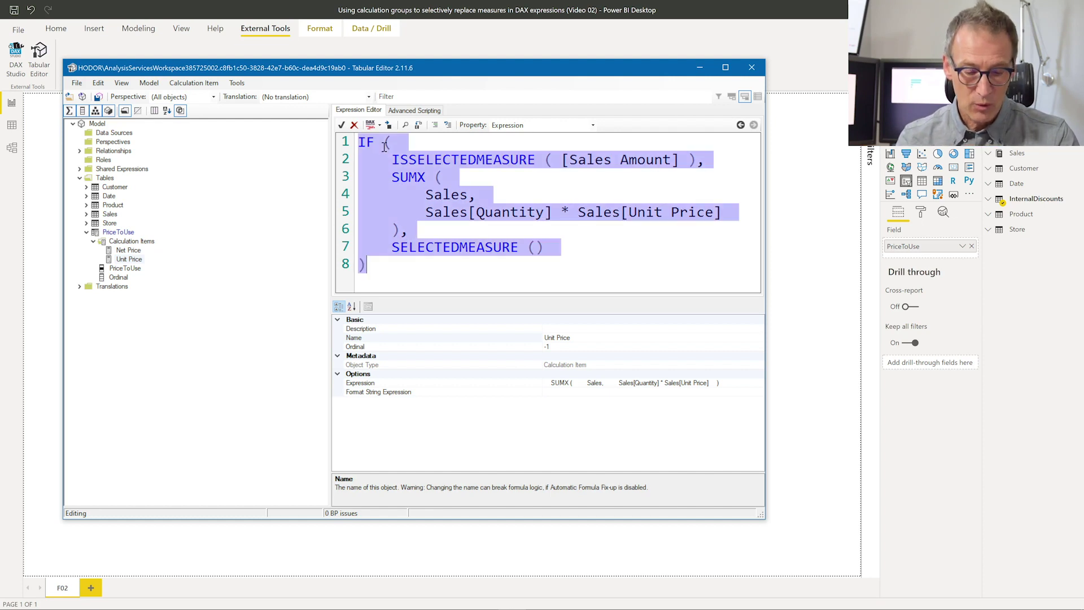
- Paste the IF expression into the Net Price item, change Unit to Net, and accept the edit
click(129, 250)
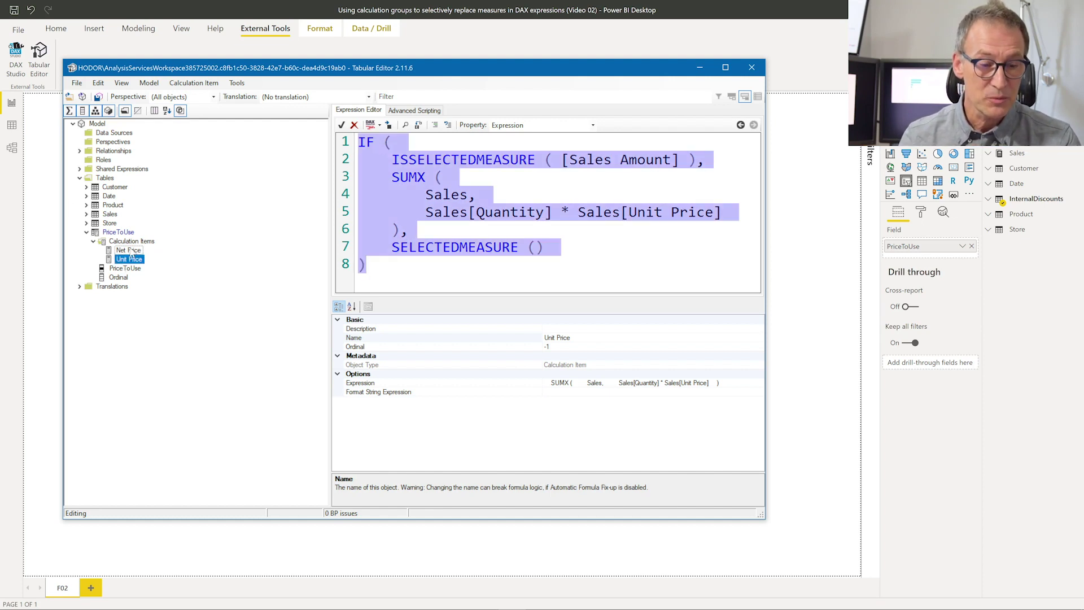
key(ctrl+a)
key(ctrl+v)
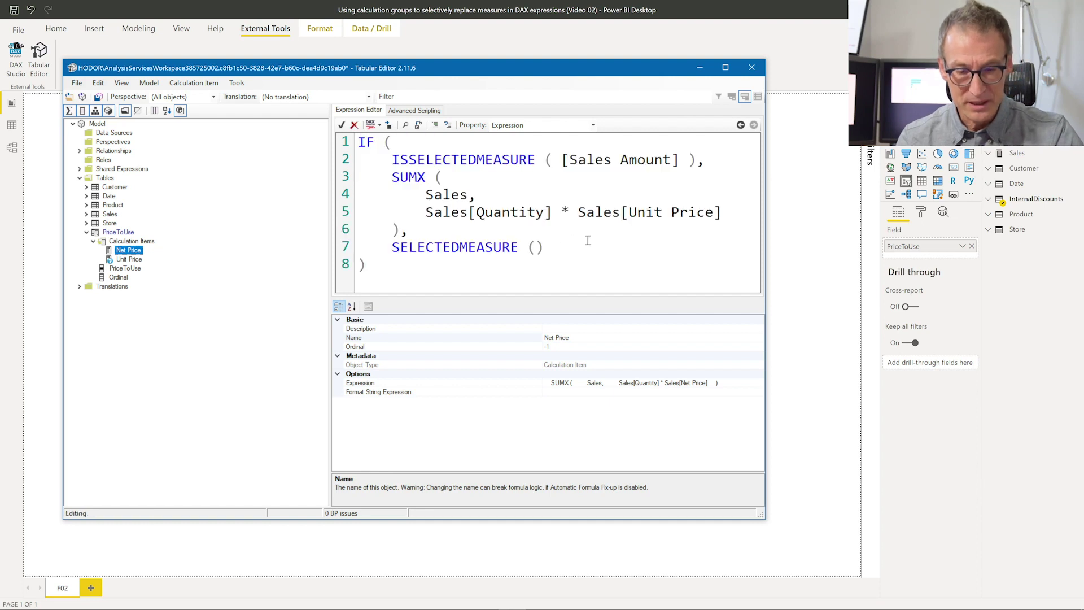
click(637, 213)
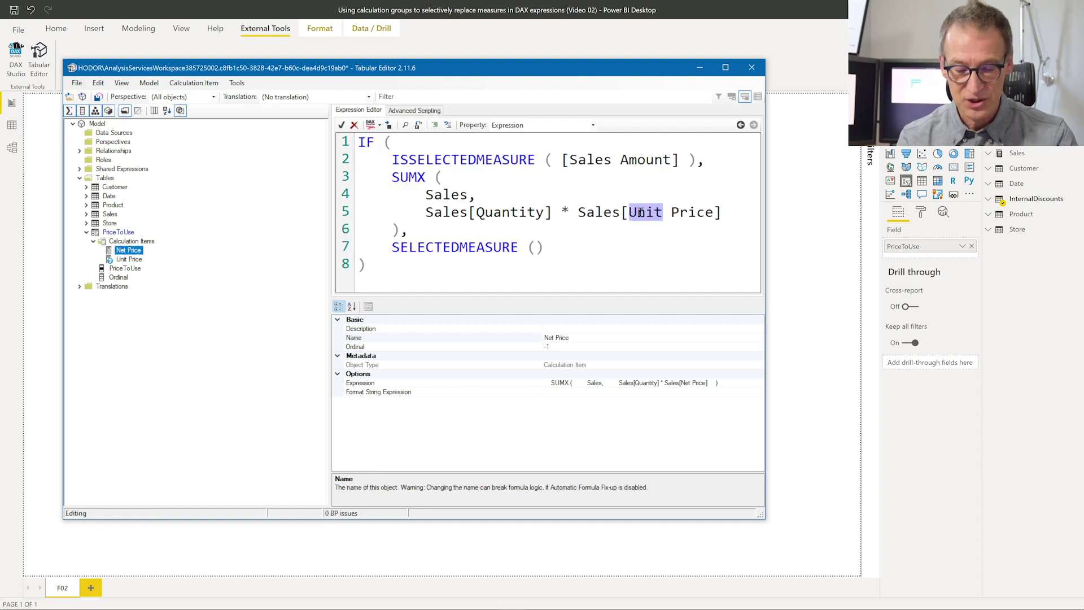
text(Net)
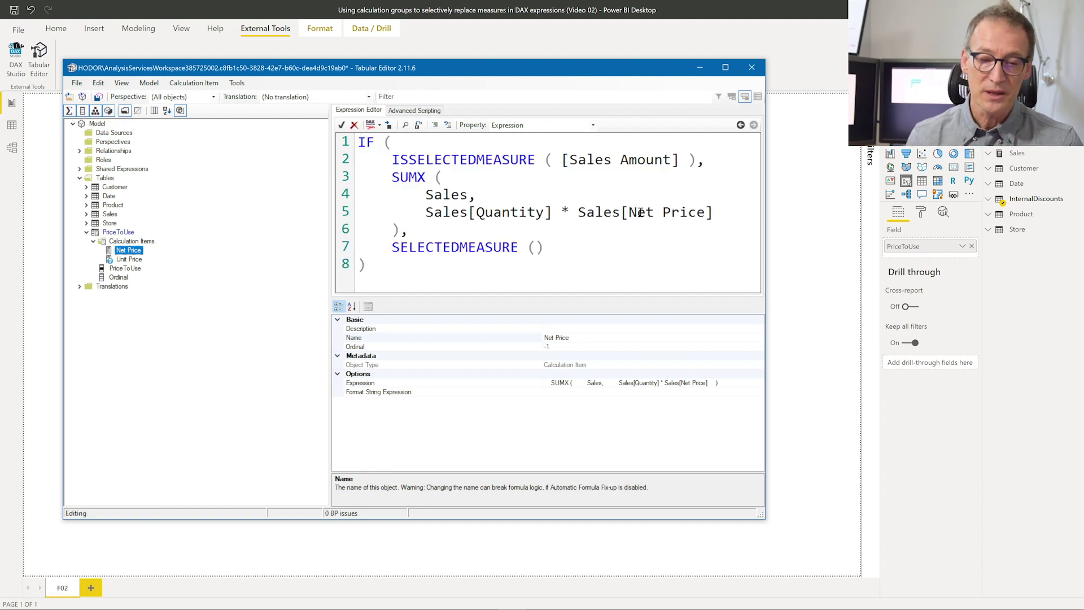
click(342, 128)
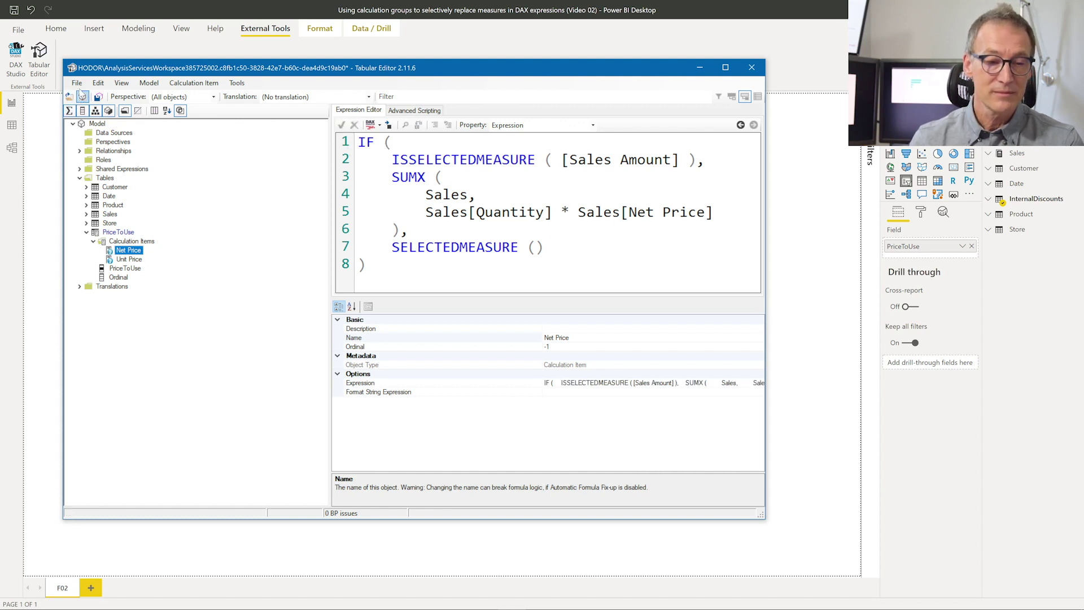
- Save the model changes from Tabular Editor and return to the Power BI report
click(77, 83)
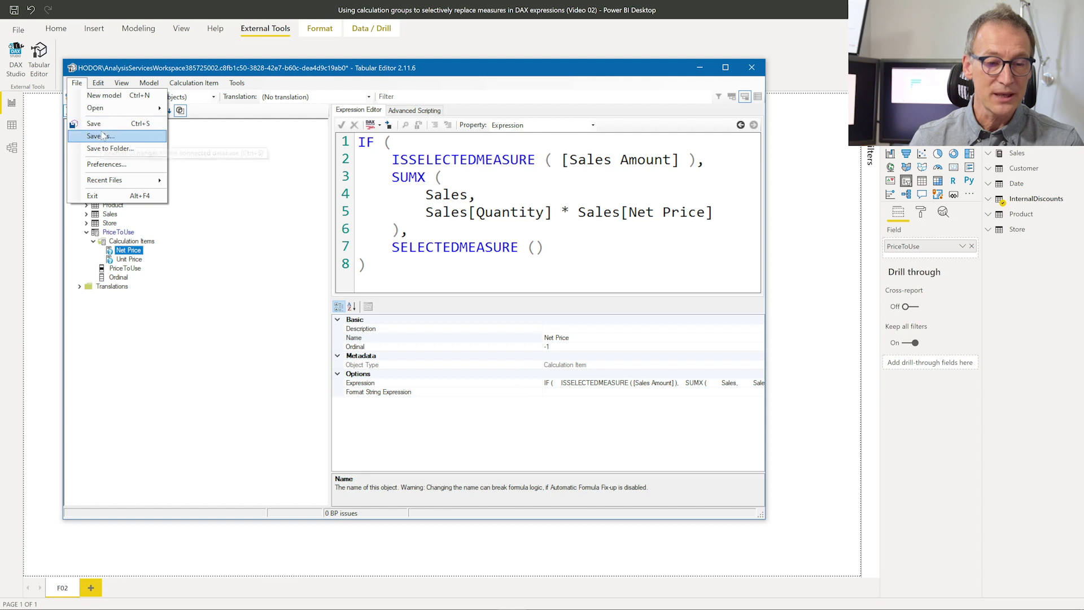
click(95, 123)
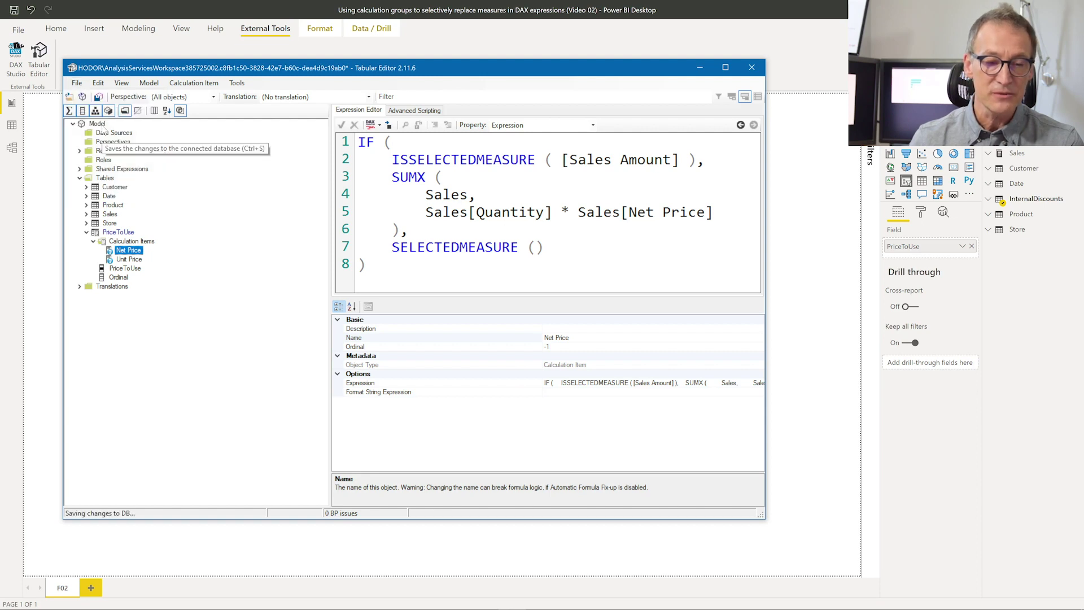
click(736, 7)
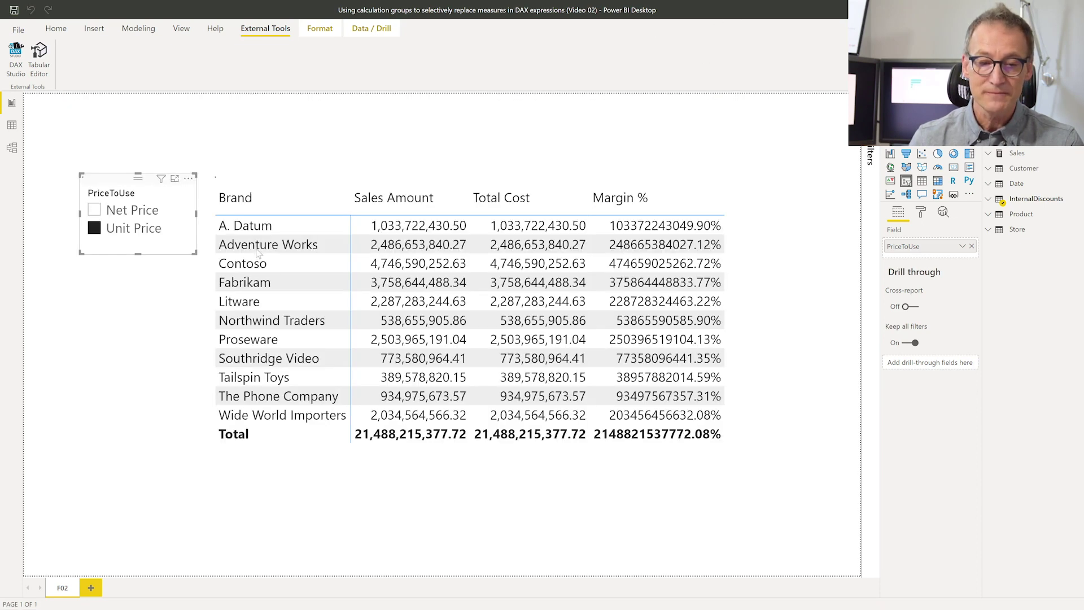
click(125, 210)
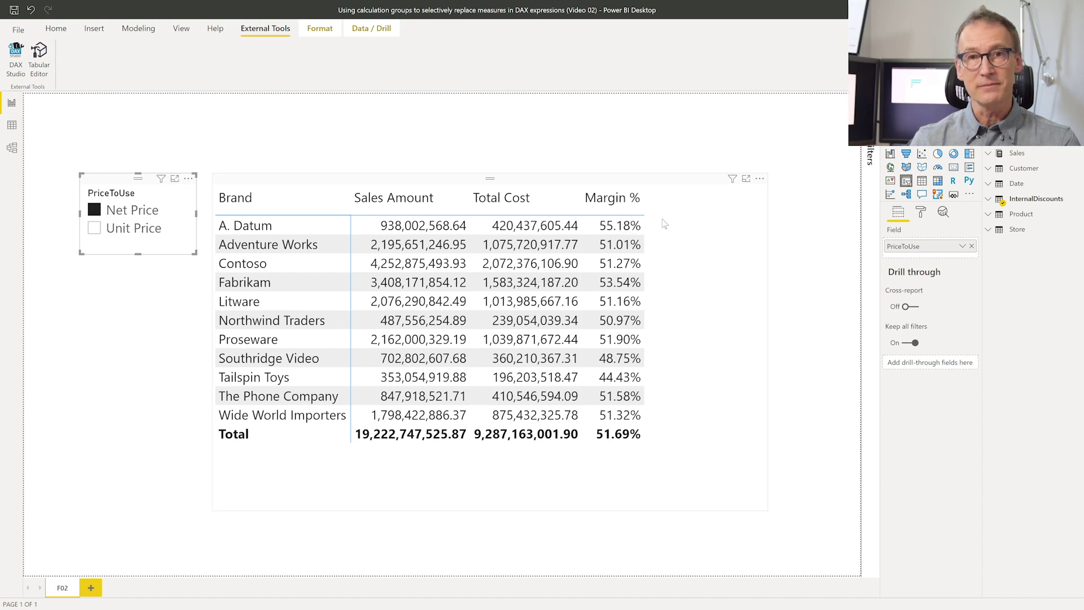
click(139, 233)
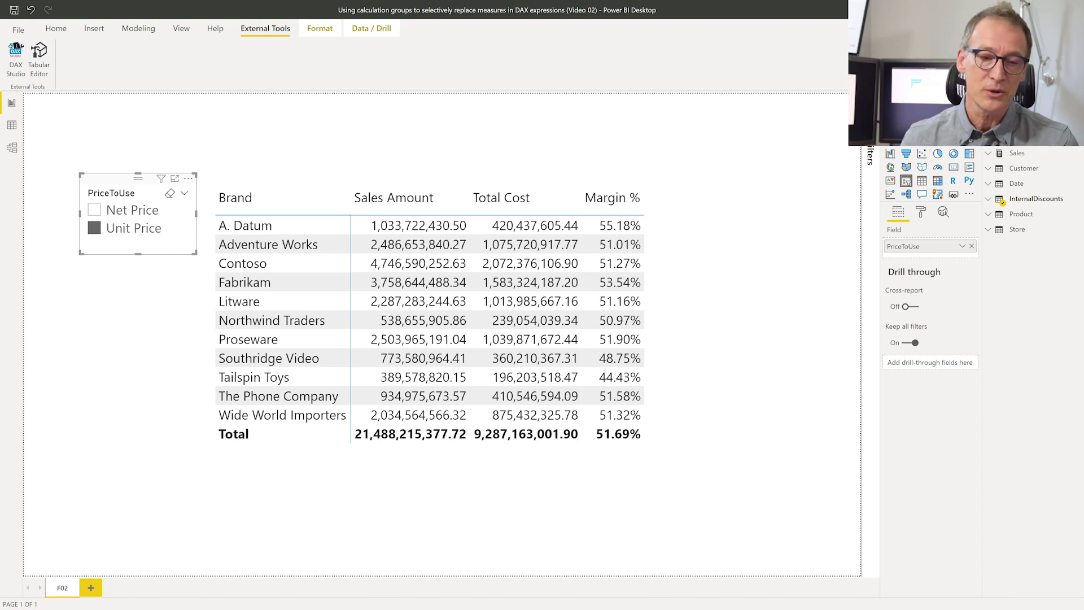
click(182, 28)
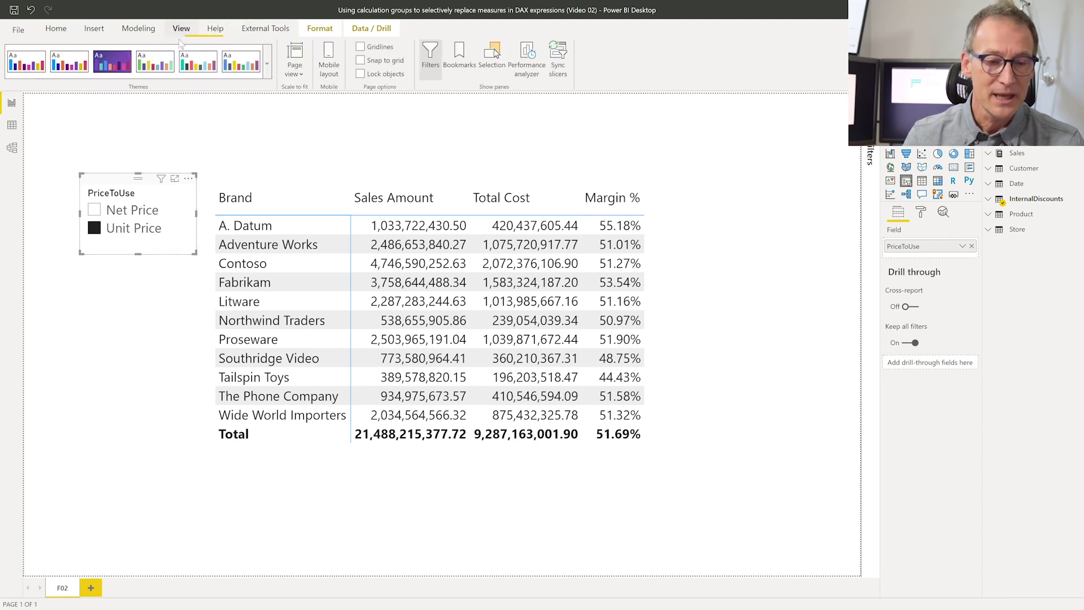
- Copy the matrix's DAX query from Performance analyzer, then launch DAX Studio against the model
click(527, 61)
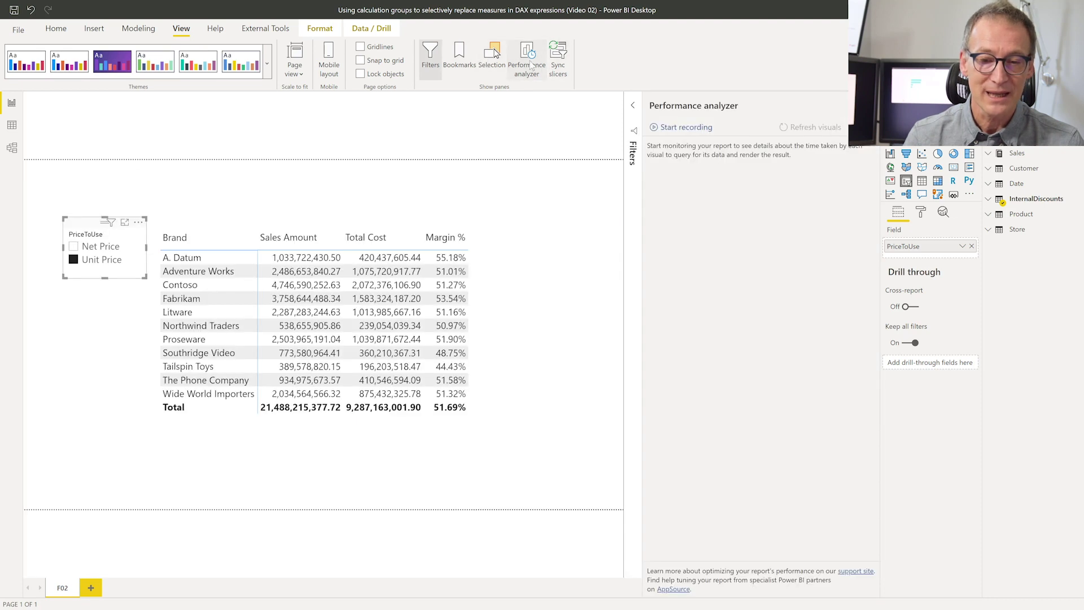
click(690, 128)
click(815, 128)
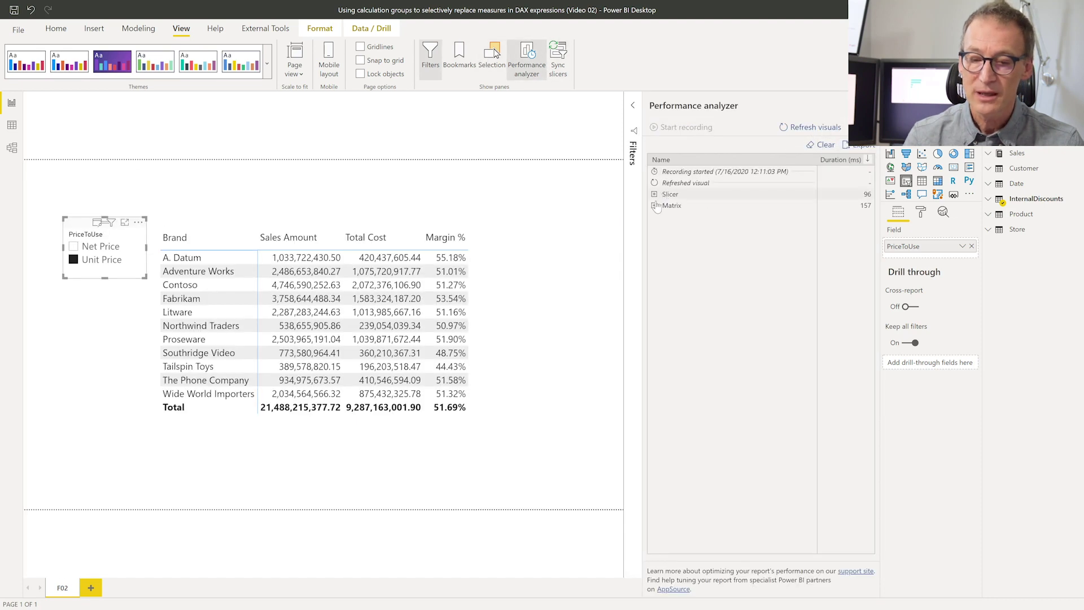
click(653, 206)
click(690, 250)
click(265, 28)
click(16, 56)
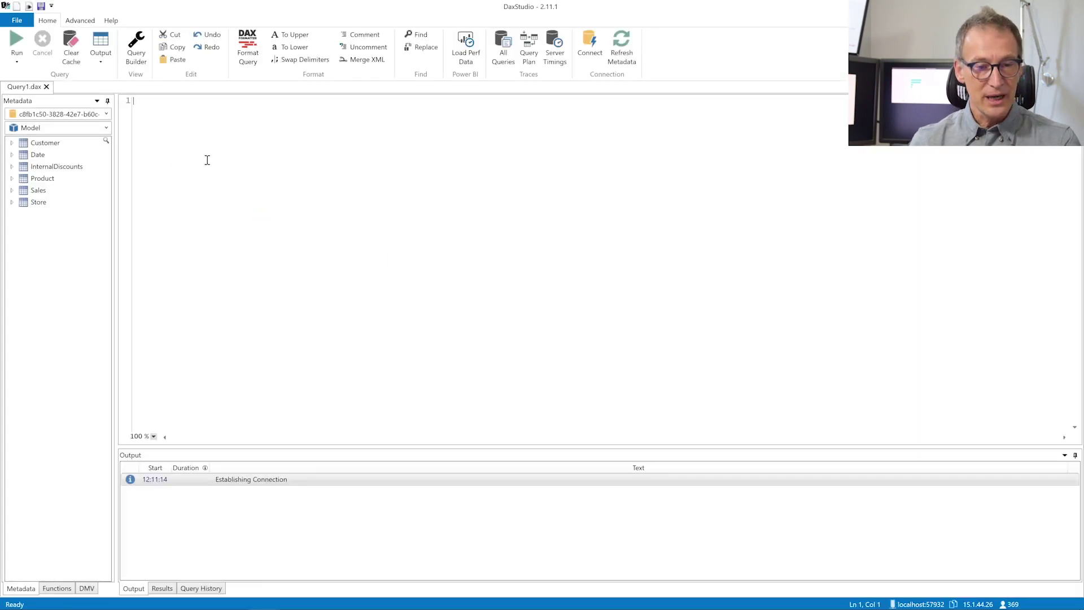
- Paste the matrix query into DAX Studio, review its TREATAS Unit Price filter and Margin % measure
key(ctrl+v)
scroll(272, 264, up, 5)
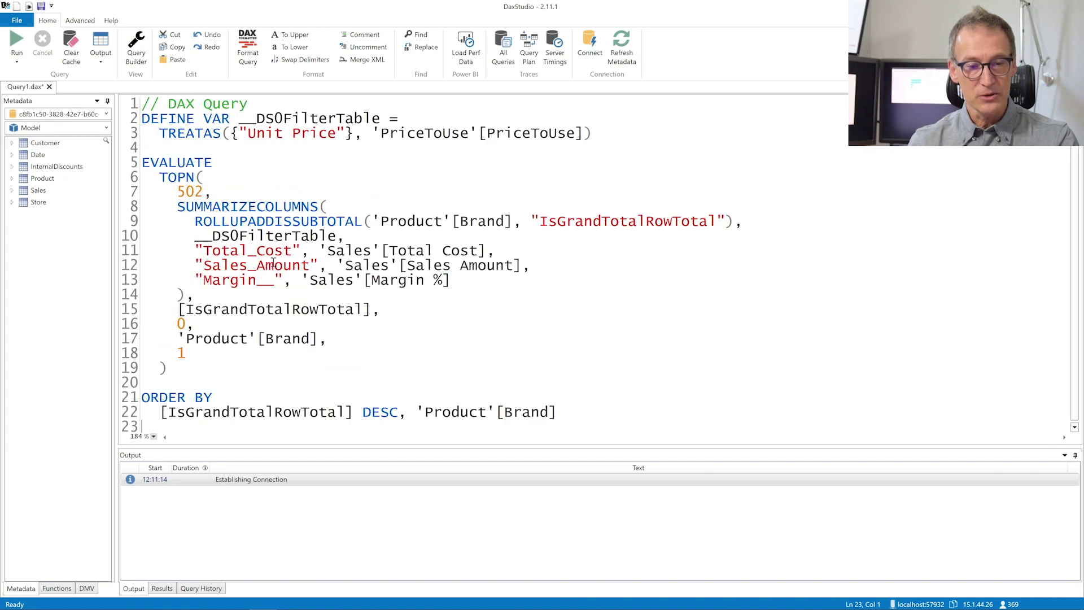
scroll(273, 263, down, 3)
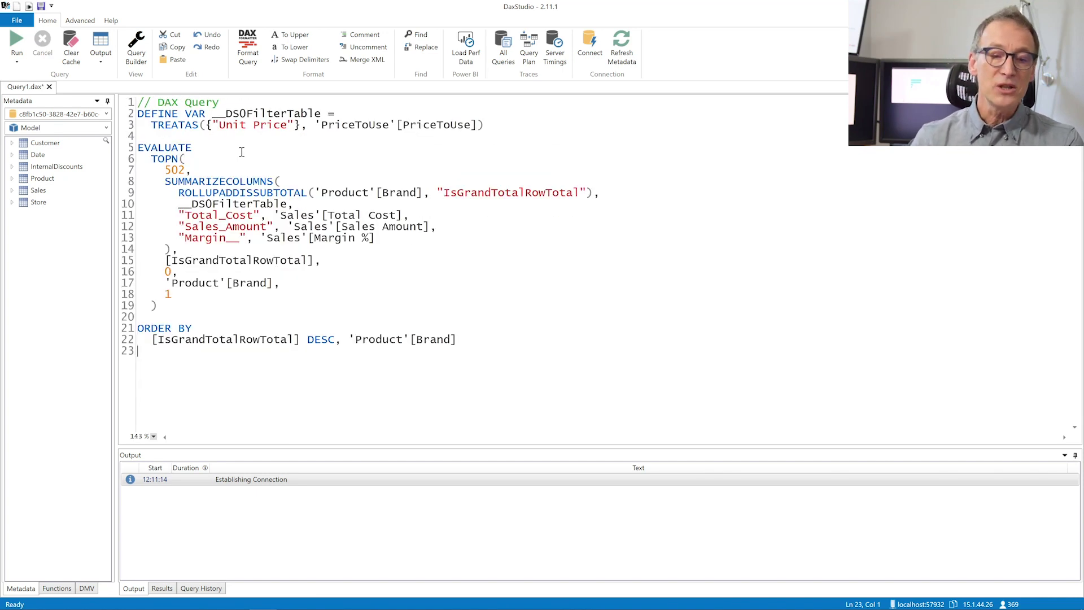
drag(149, 125, 509, 127)
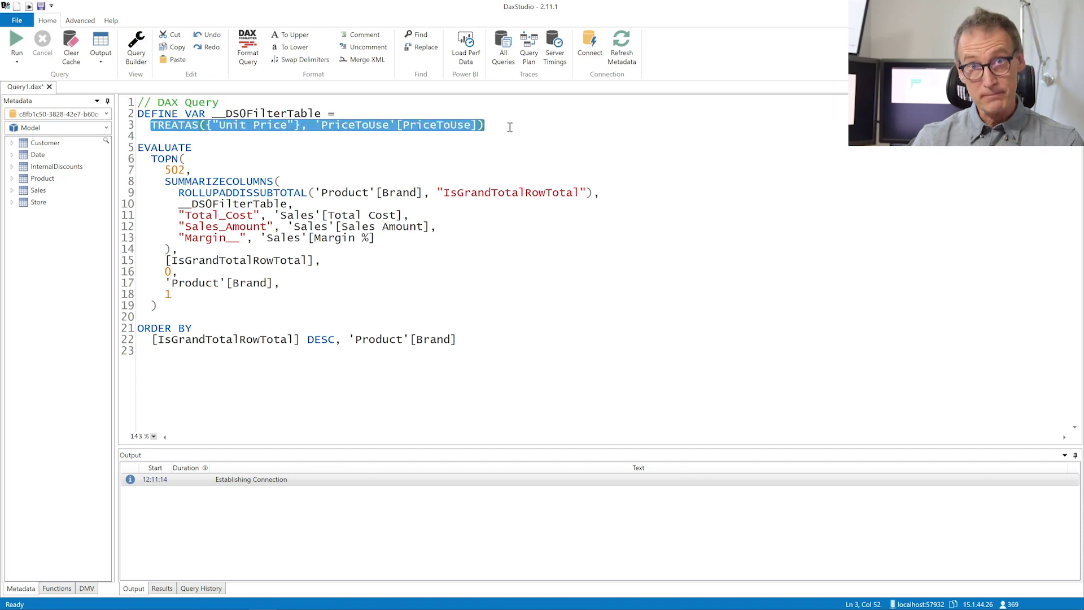
click(173, 181)
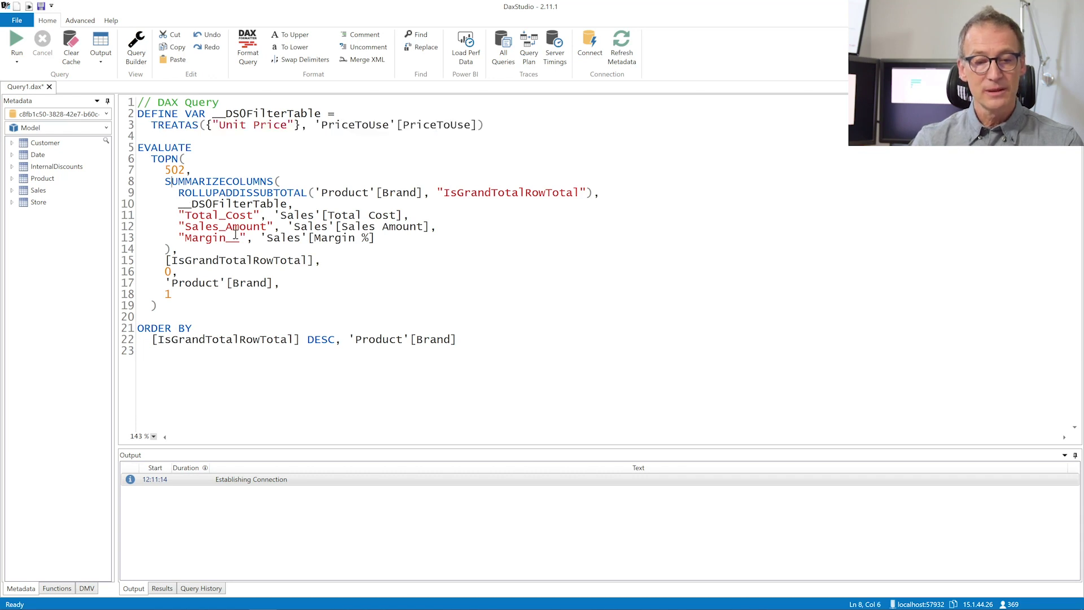
scroll(235, 234, up, 2)
double_click(232, 224)
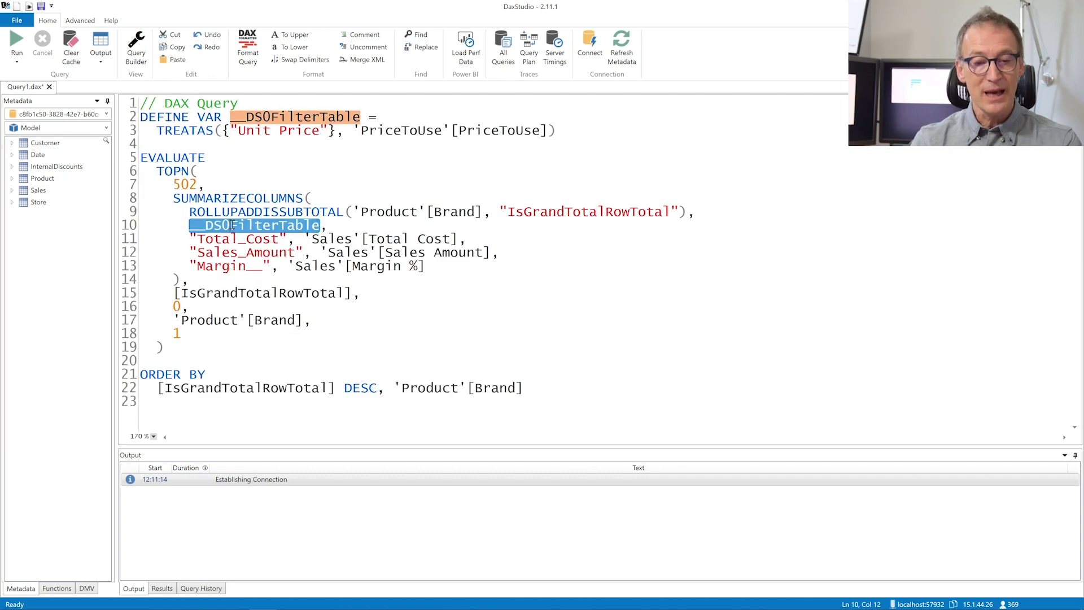
drag(295, 266, 432, 266)
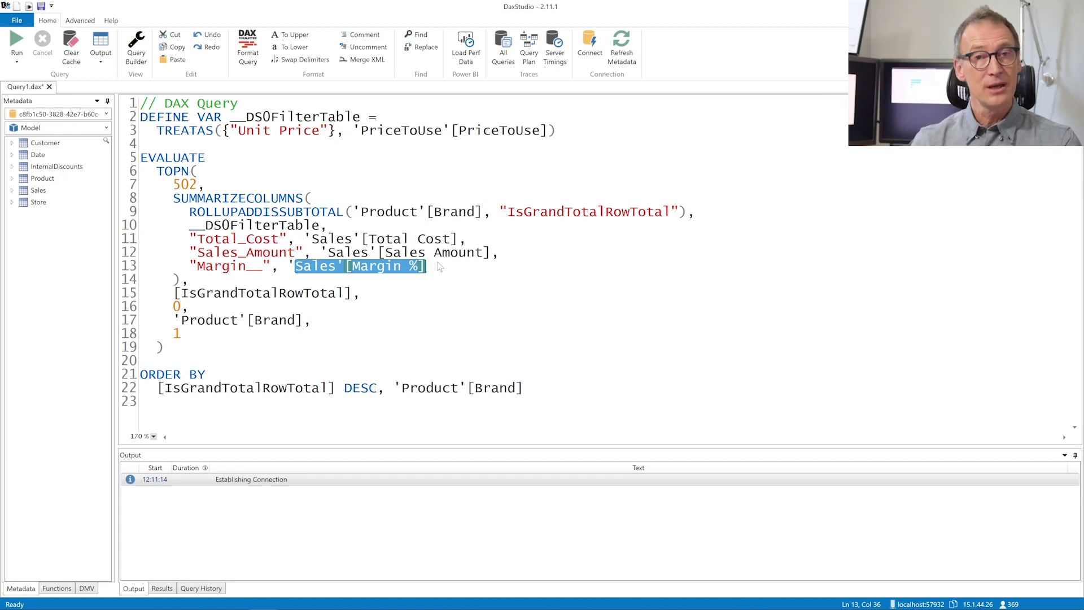
key(alt+Tab)
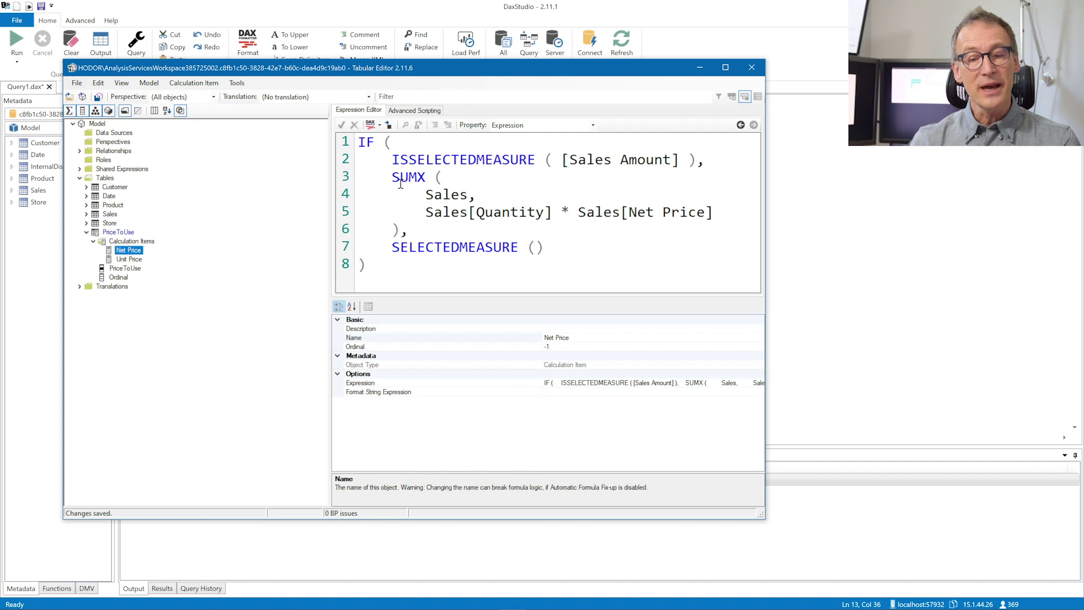
drag(391, 178, 408, 228)
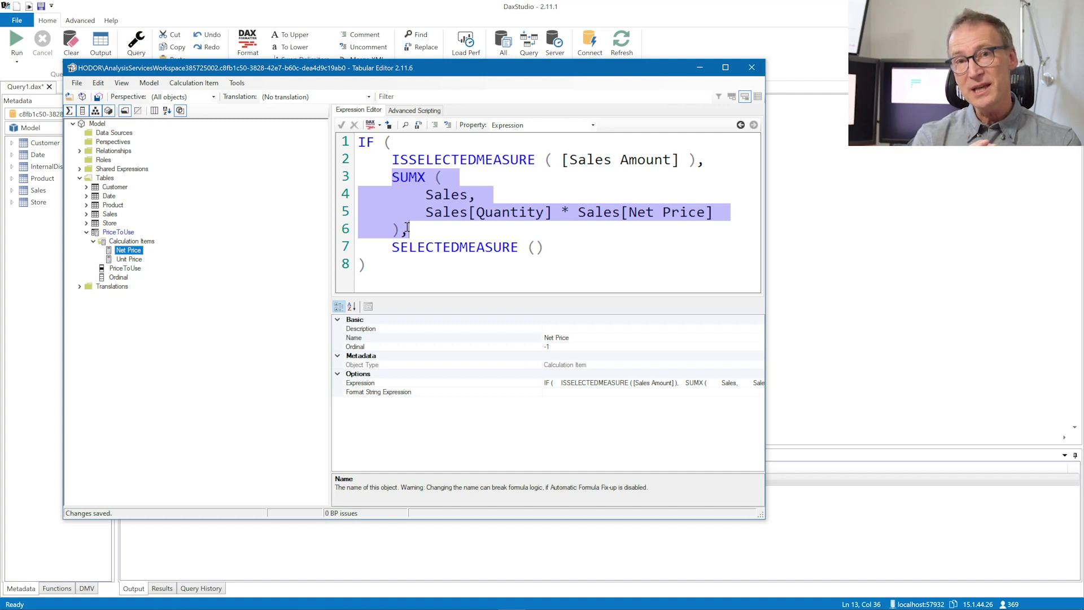
double_click(488, 245)
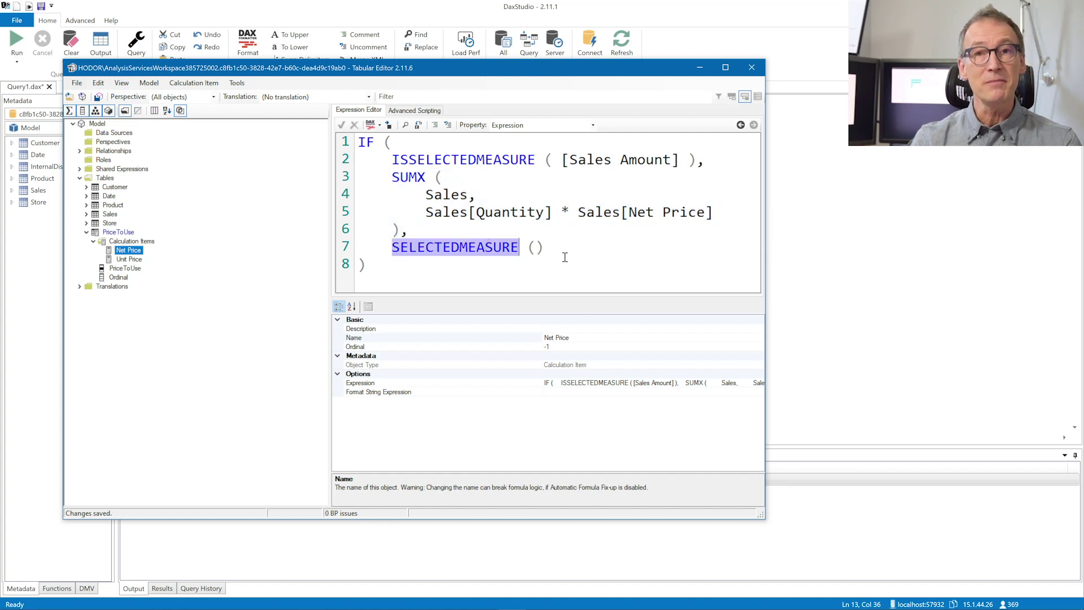